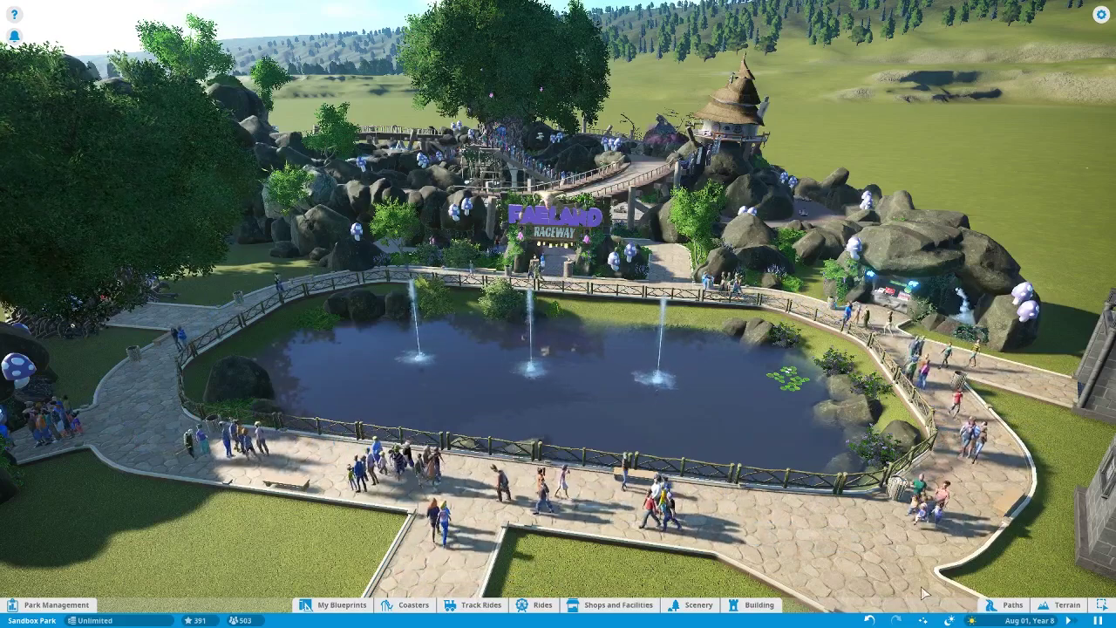
Step: In Camera Effects, enable Vignette at 100% strength, Film Grain with raised strength, and Greyscale
{"action": "left_click", "coordinate": [922, 620]}
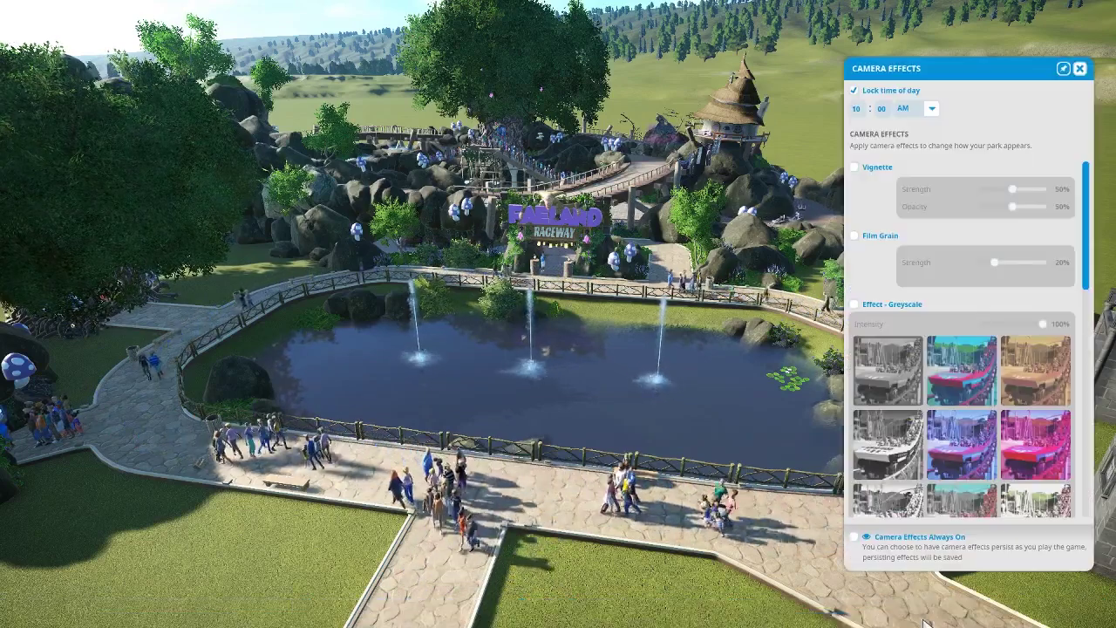
{"action": "left_click", "coordinate": [856, 168]}
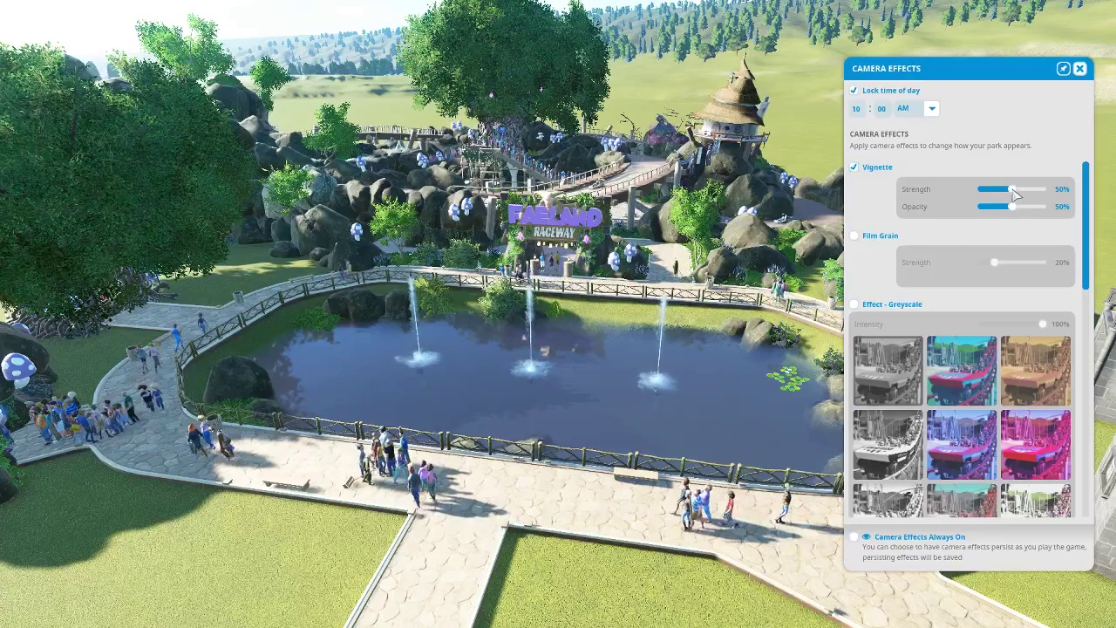
{"action": "left_click_drag", "start_coordinate": [1014, 196], "coordinate": [1055, 196]}
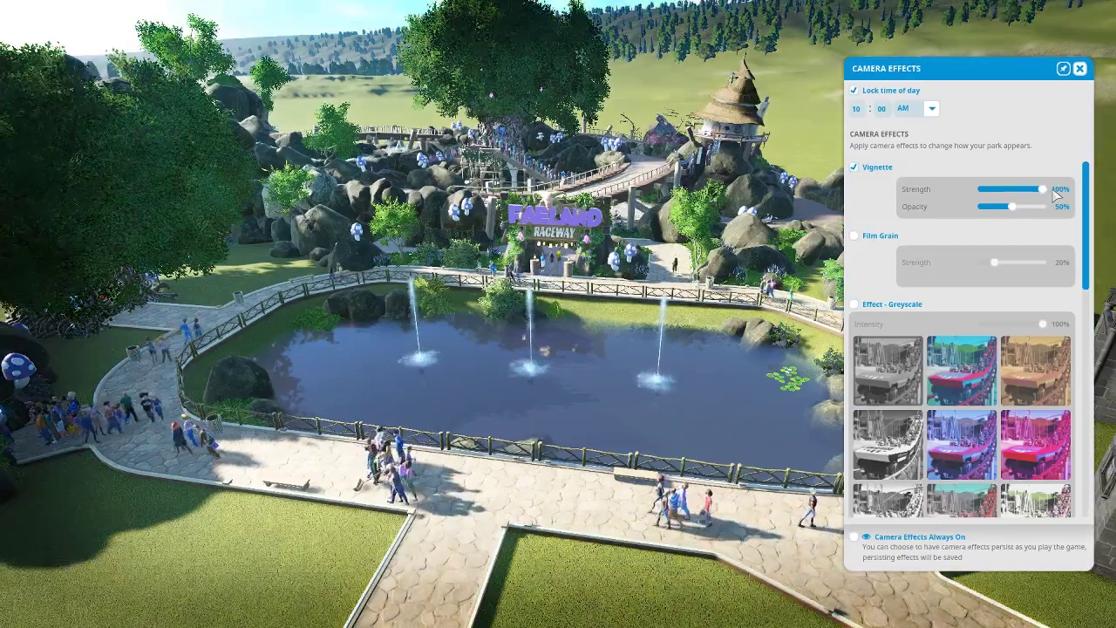
{"action": "left_click", "coordinate": [855, 237]}
{"action": "left_click_drag", "start_coordinate": [990, 266], "coordinate": [1020, 264]}
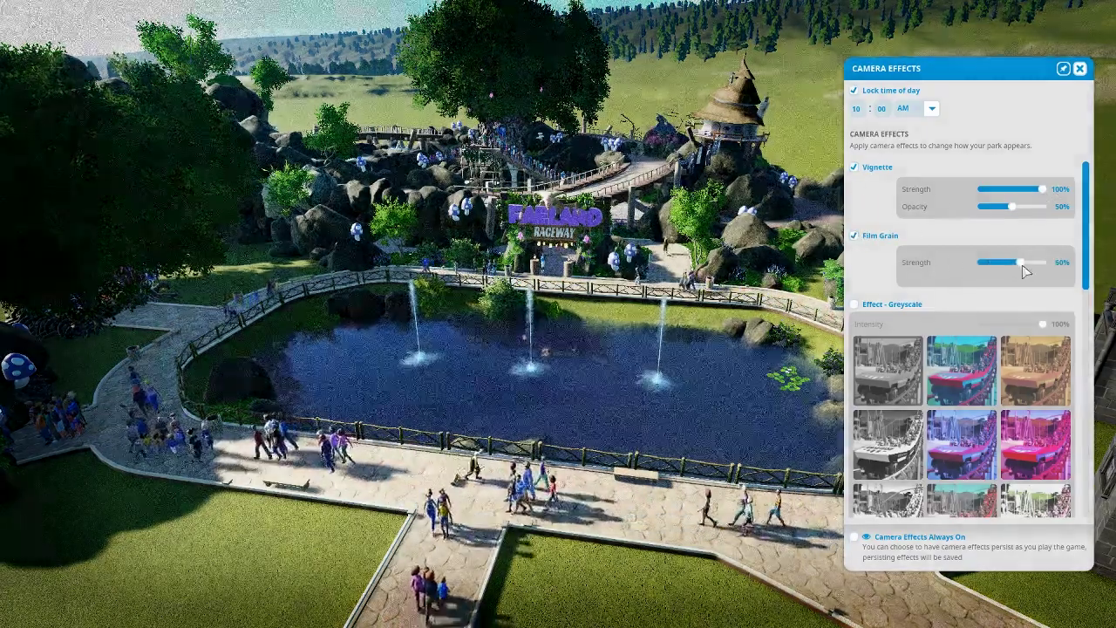
{"action": "left_click", "coordinate": [855, 304]}
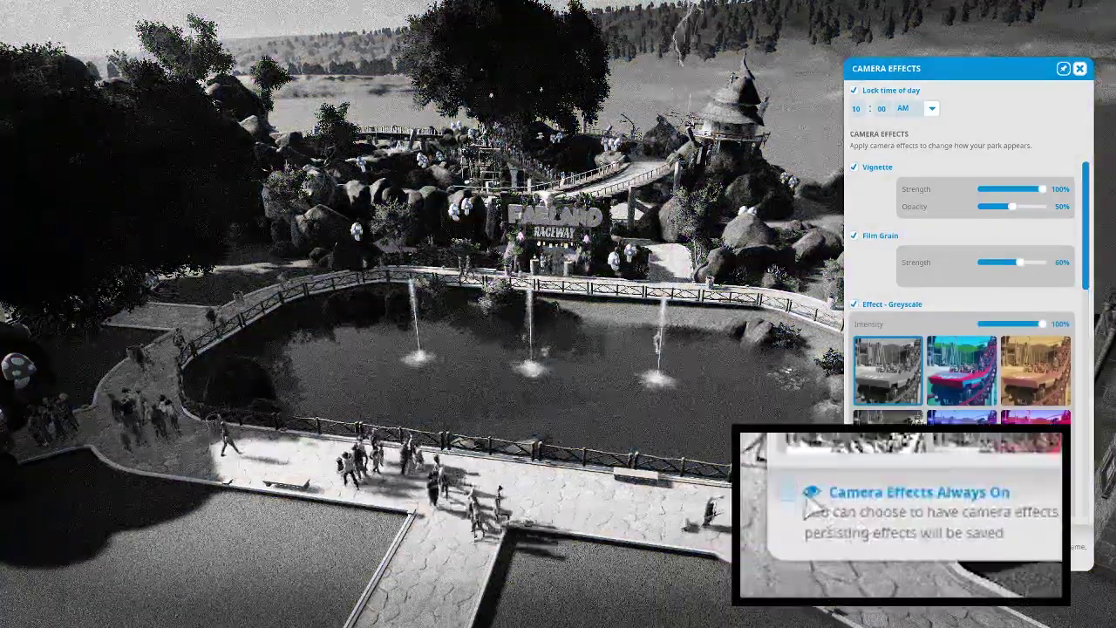
{"action": "left_click", "coordinate": [1080, 69]}
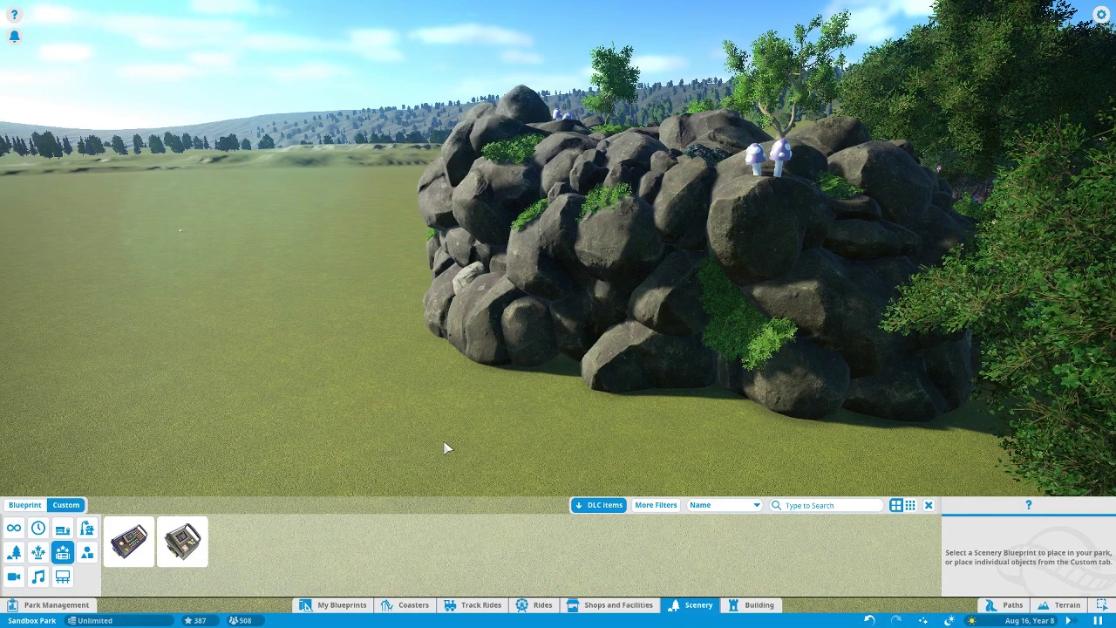
Step: Put a single Ride Cam Time Machine on the grass before the rocks and select it
{"action": "left_click", "coordinate": [182, 541]}
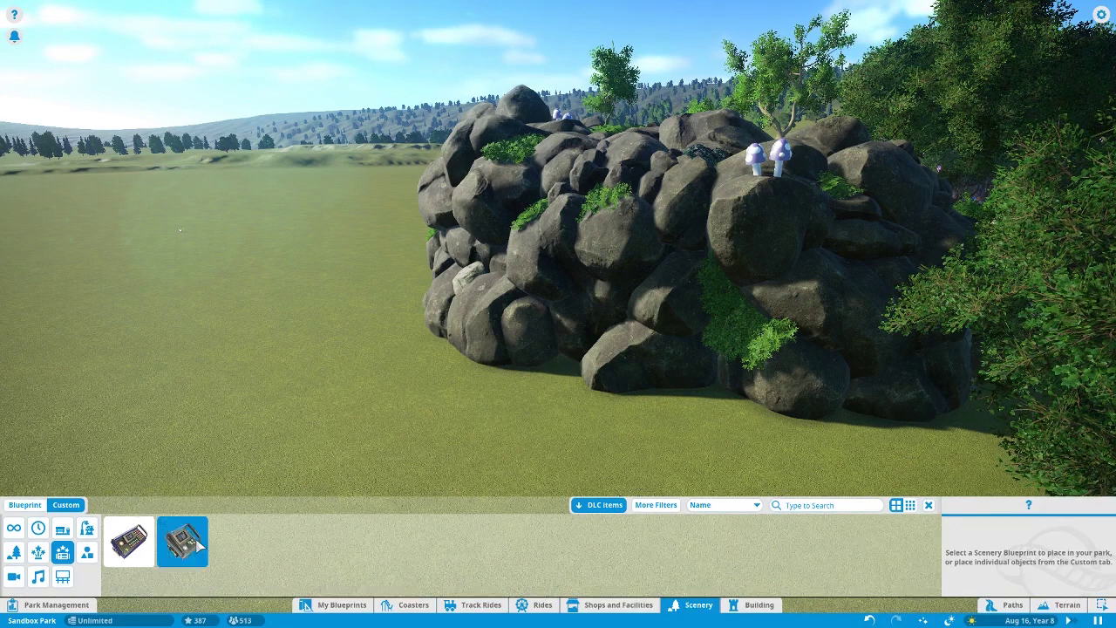
{"action": "left_click", "coordinate": [382, 440]}
{"action": "right_click", "coordinate": [427, 446]}
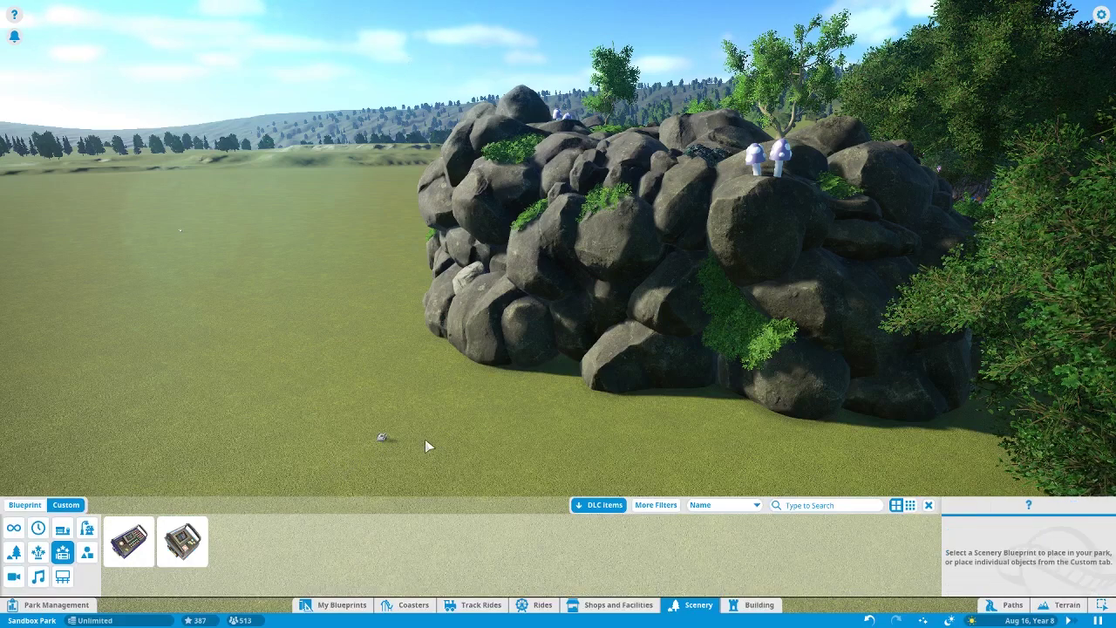
{"action": "left_click", "coordinate": [381, 440]}
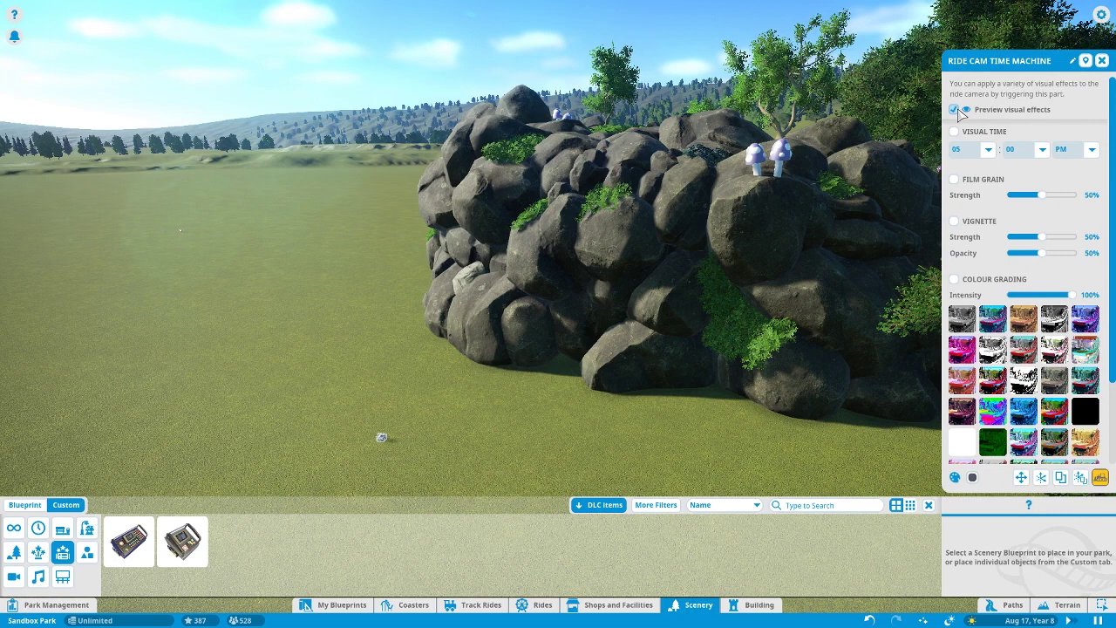
Step: Try Visual Time and Film Grain on the time machine, then leave both off
{"action": "left_click", "coordinate": [955, 131]}
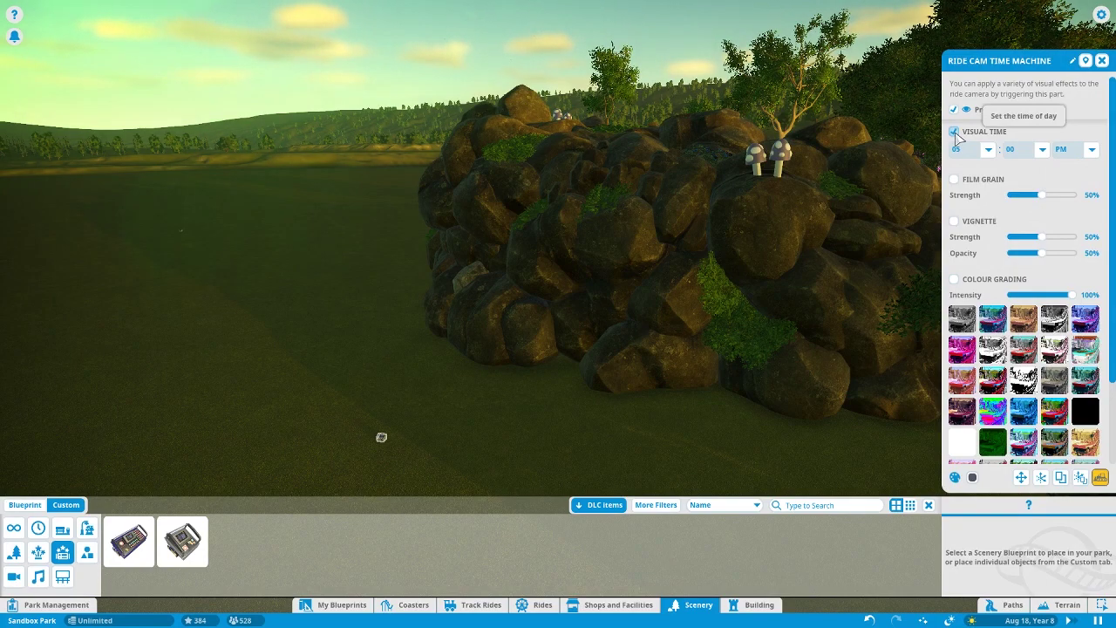
{"action": "left_click", "coordinate": [955, 132]}
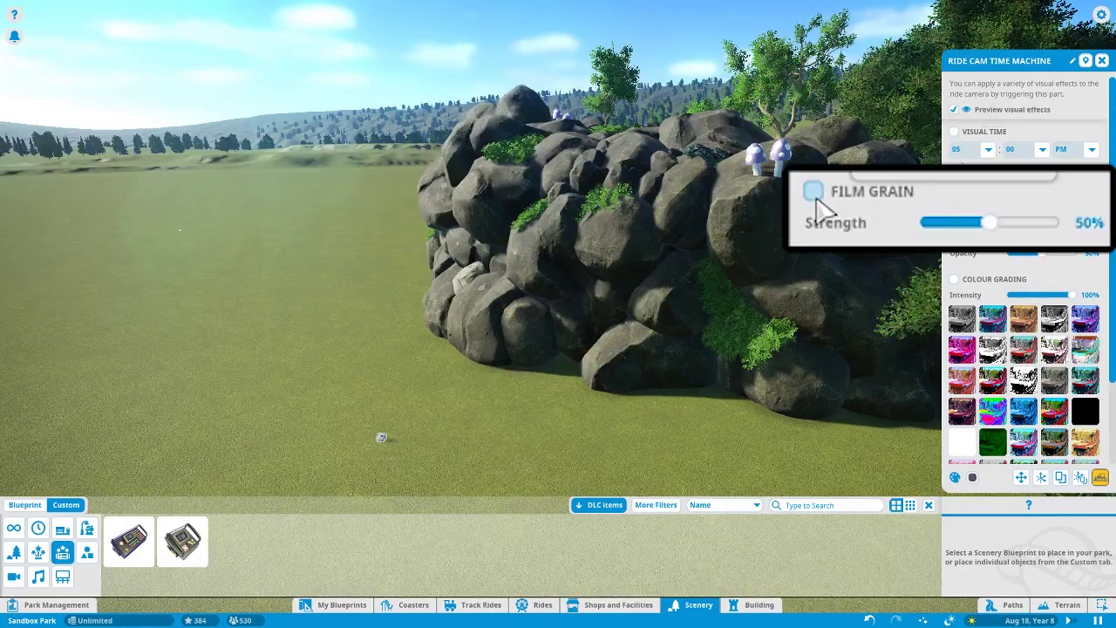
{"action": "left_click", "coordinate": [954, 179]}
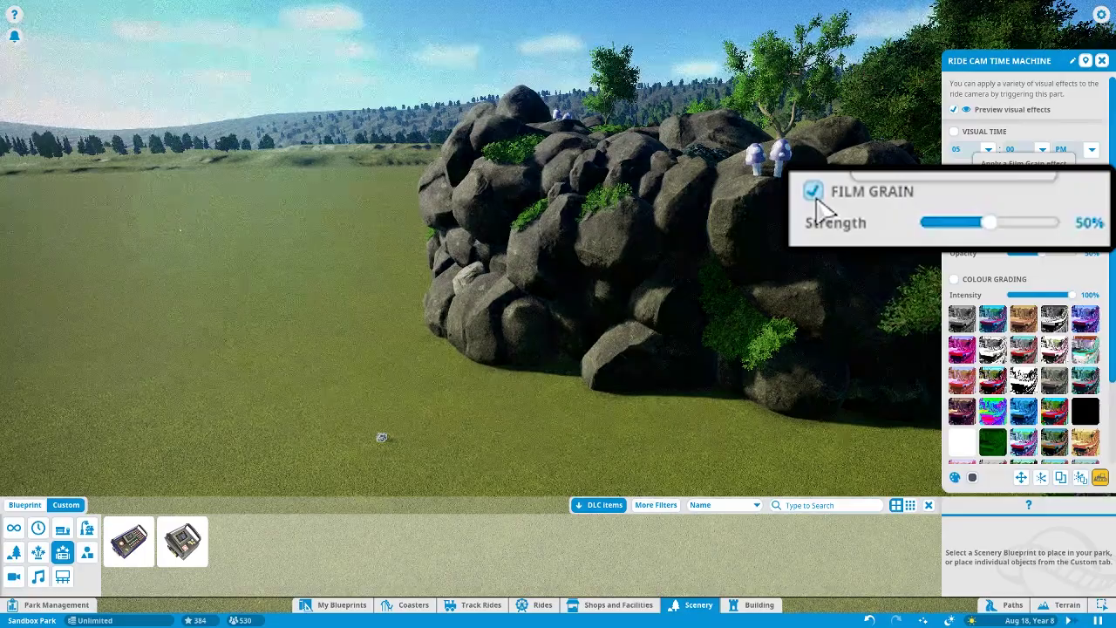
{"action": "left_click_drag", "start_coordinate": [990, 224], "coordinate": [1072, 226]}
{"action": "left_click", "coordinate": [954, 179]}
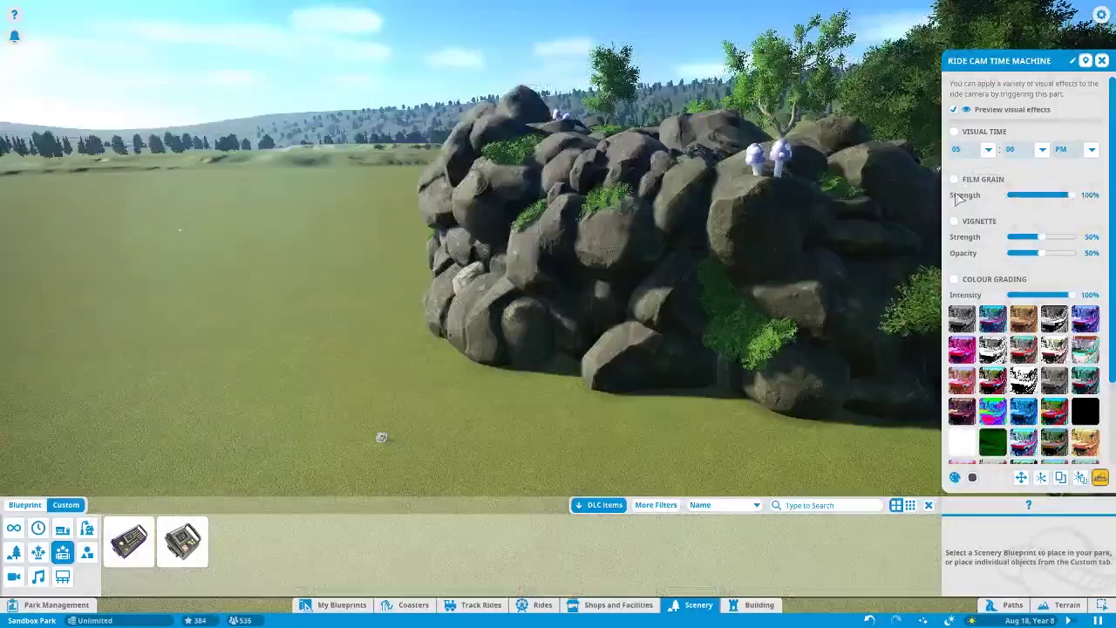
Step: Enable the time machine's Vignette with Strength and Opacity at 100%
{"action": "left_click", "coordinate": [955, 206]}
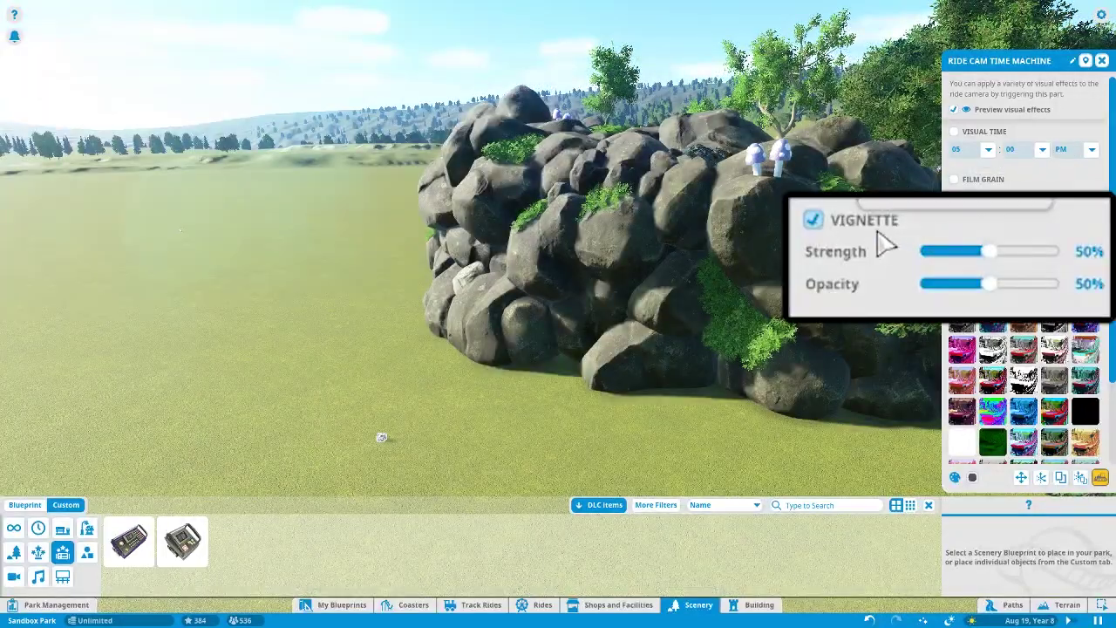
{"action": "left_click_drag", "start_coordinate": [988, 249], "coordinate": [1067, 254]}
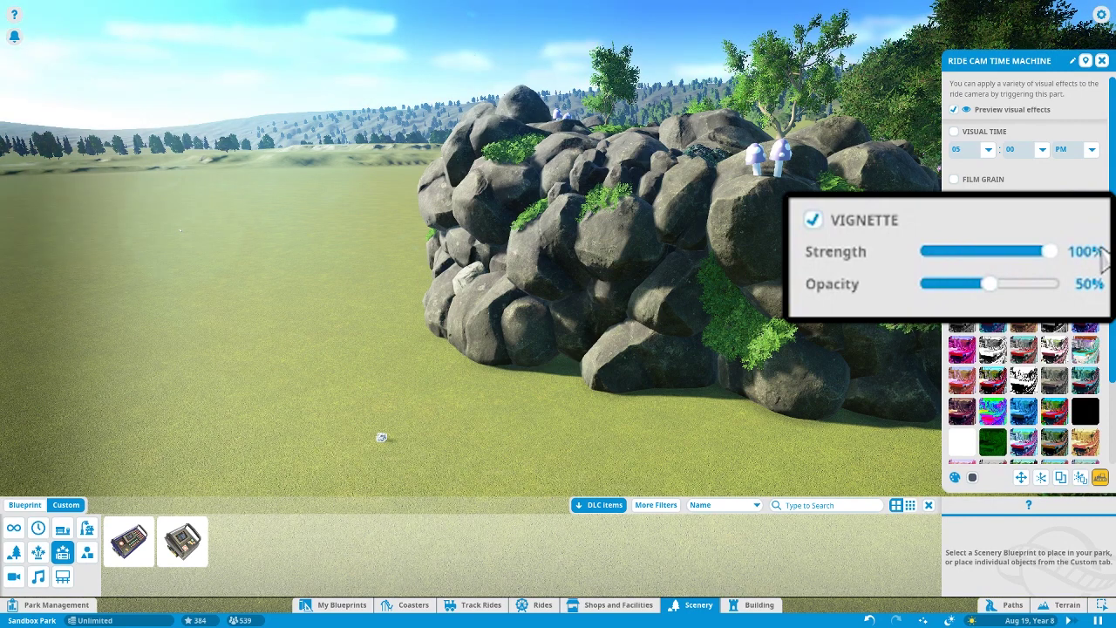
{"action": "left_click_drag", "start_coordinate": [992, 286], "coordinate": [1085, 300]}
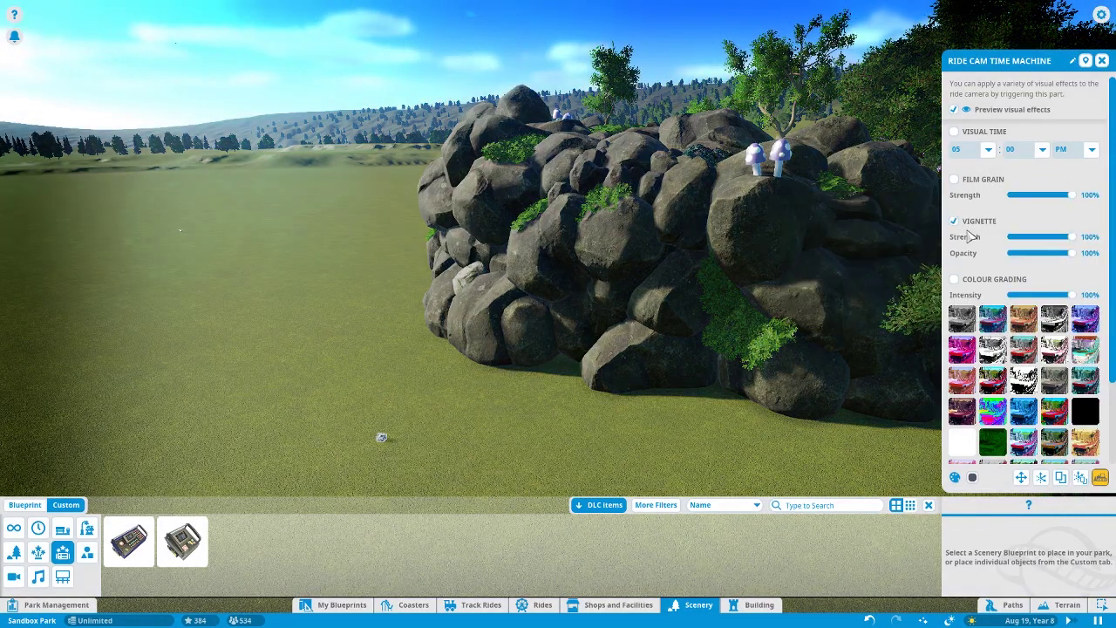
Step: Replace Vignette with Colour Grading, using the Greyscale grade and raising its intensity
{"action": "left_click", "coordinate": [953, 221]}
{"action": "left_click", "coordinate": [955, 273]}
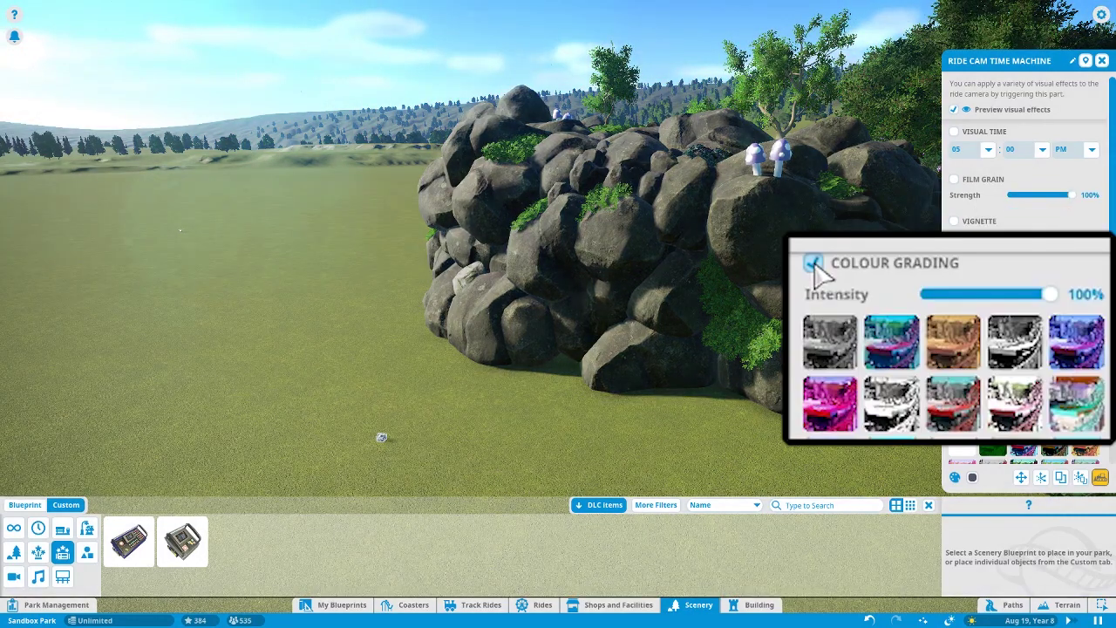
{"action": "left_click", "coordinate": [827, 347]}
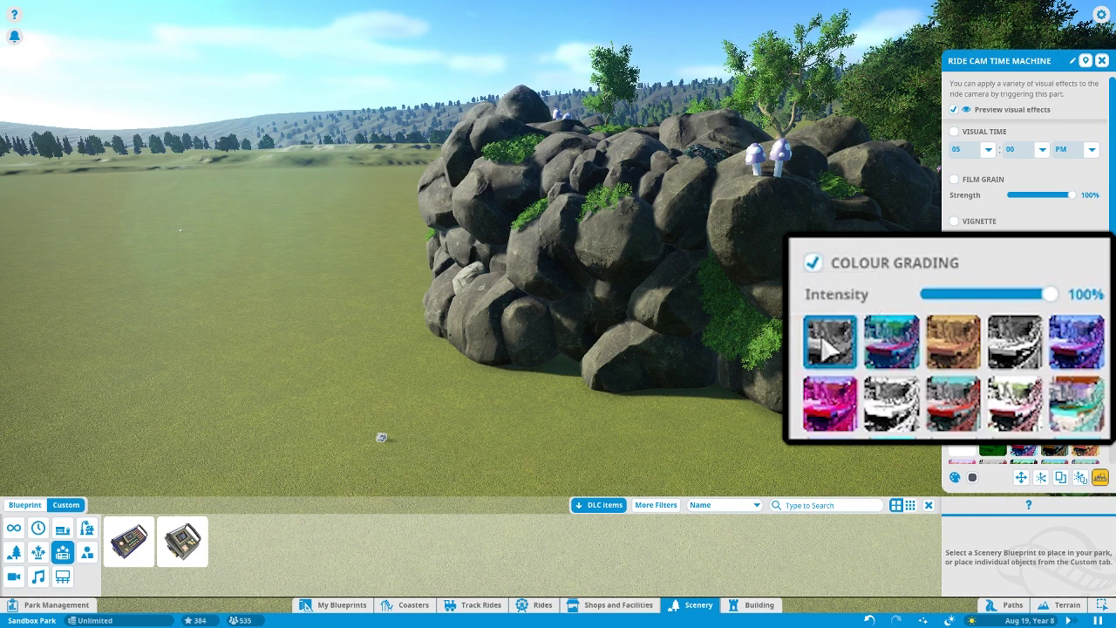
{"action": "left_click_drag", "start_coordinate": [1048, 296], "coordinate": [1088, 295]}
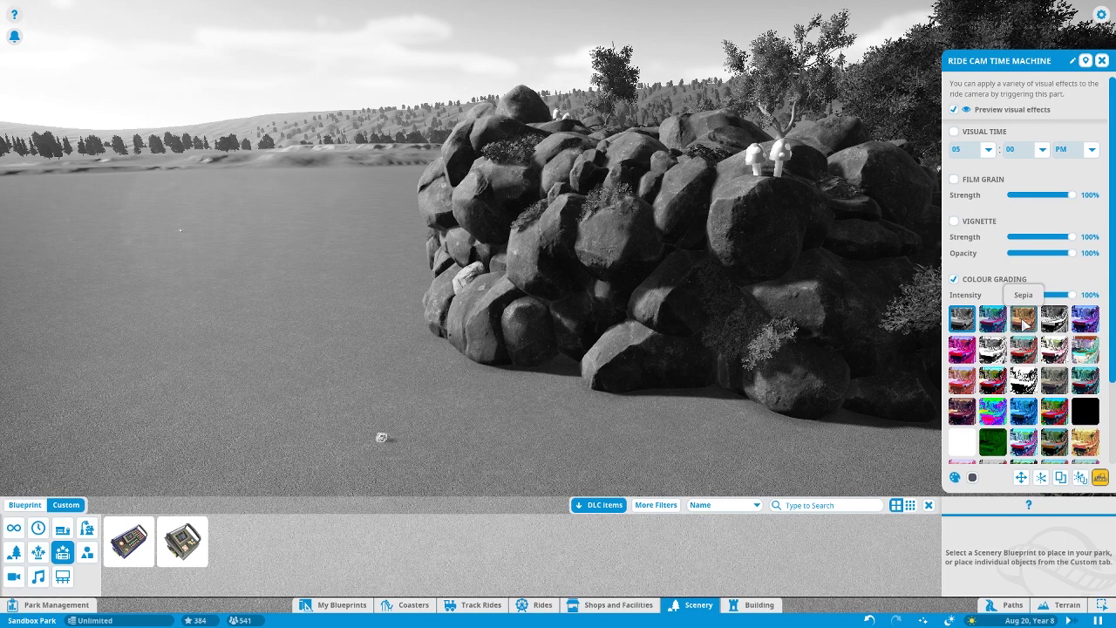
Step: Try Sepia, Stark, false-colour, Night Vision and Blackout grades, then choose the plain white grade
{"action": "left_click", "coordinate": [1024, 320]}
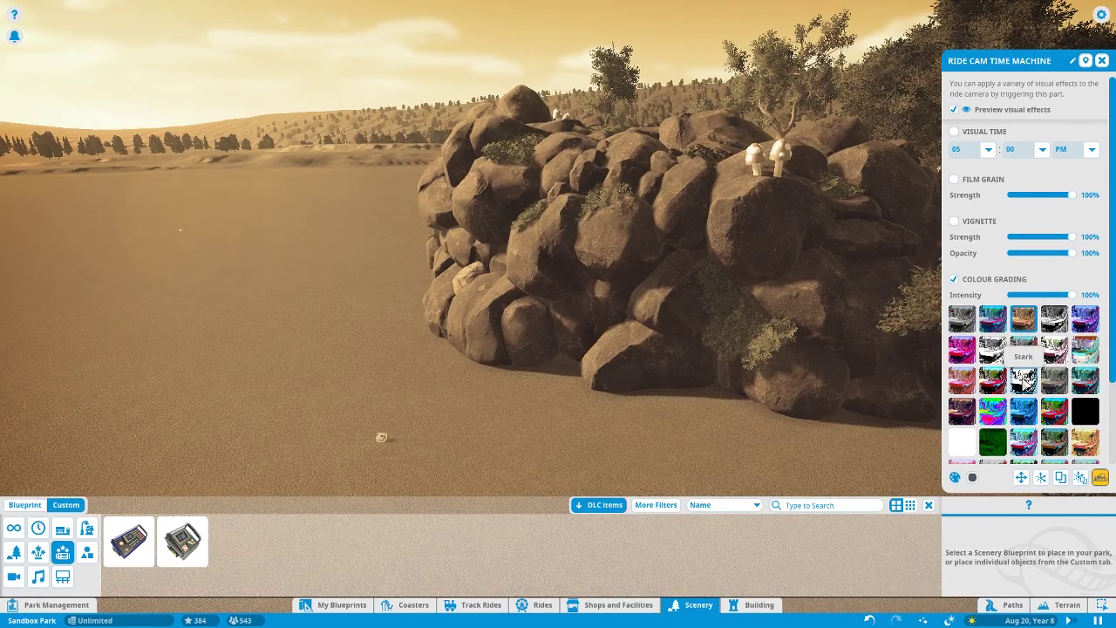
{"action": "left_click", "coordinate": [1024, 381]}
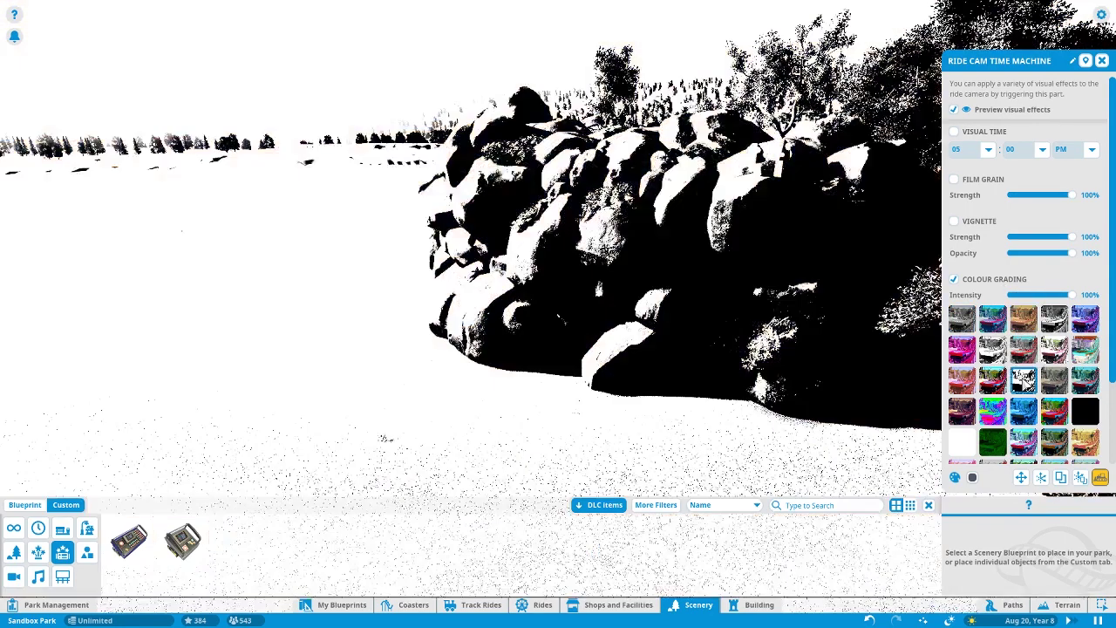
{"action": "left_click", "coordinate": [994, 412]}
{"action": "left_click", "coordinate": [992, 442]}
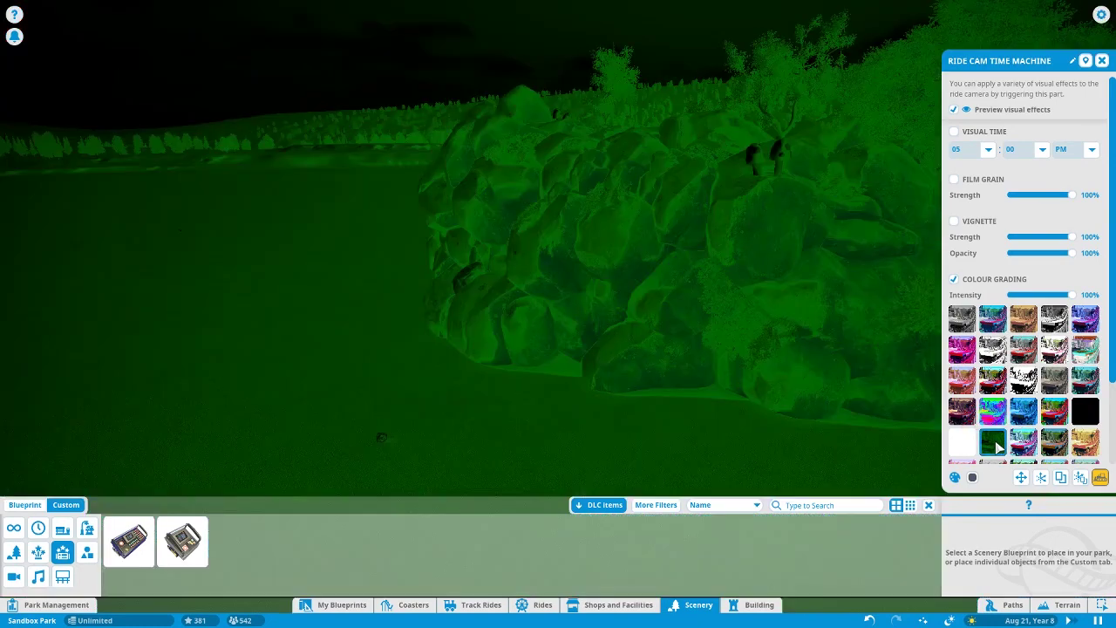
{"action": "left_click", "coordinate": [1089, 420]}
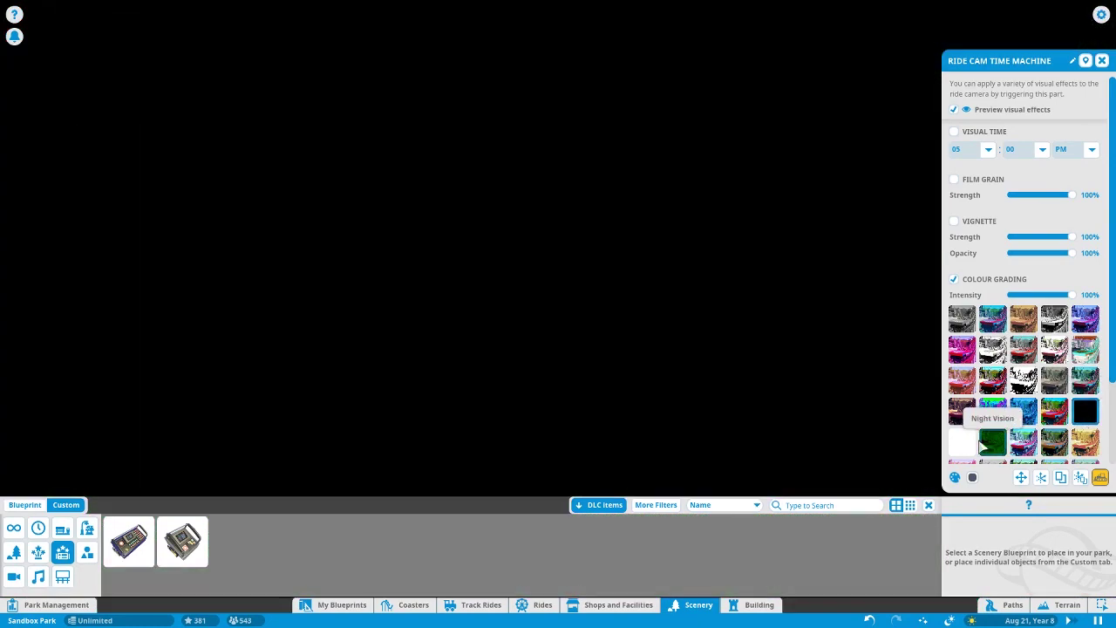
{"action": "left_click", "coordinate": [964, 447]}
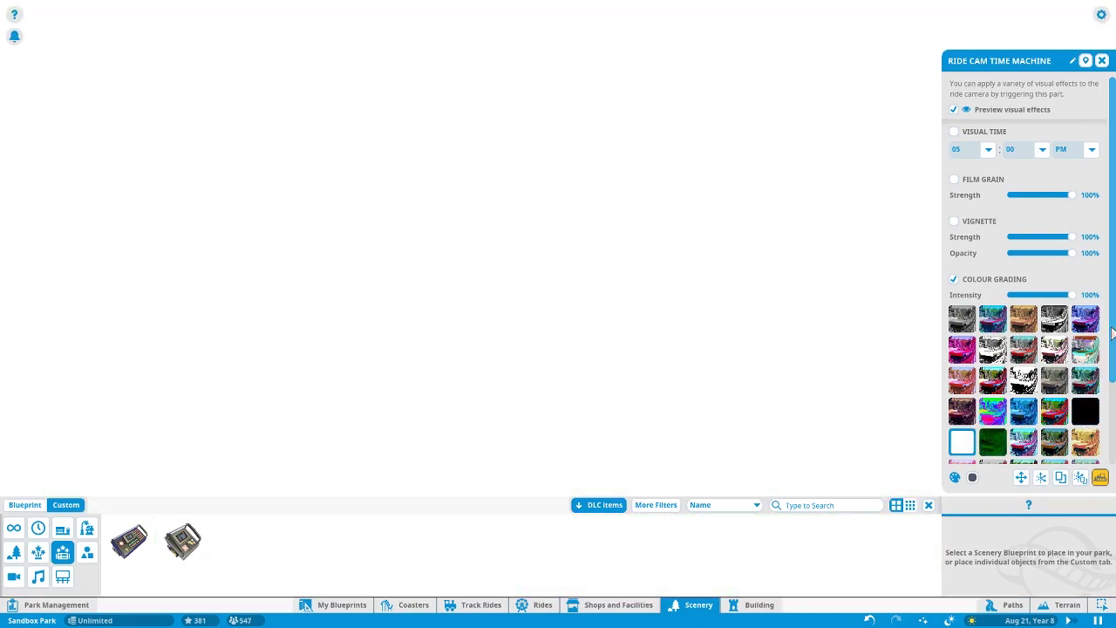
{"action": "scroll", "coordinate": [964, 447], "scroll_direction": "down", "scroll_amount": 2}
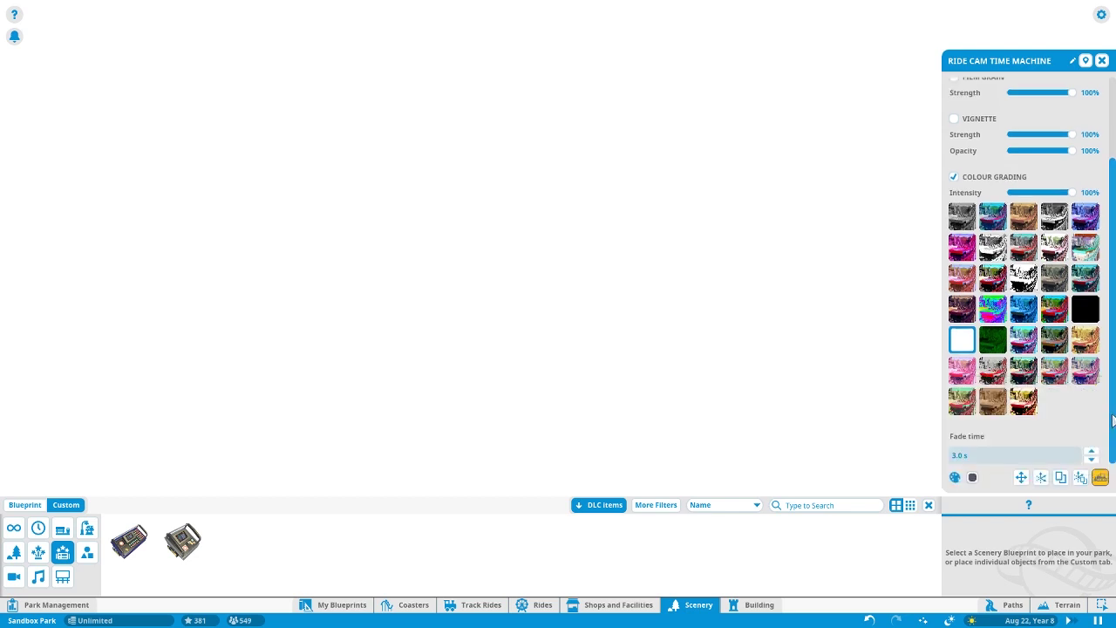
{"action": "scroll", "coordinate": [1027, 149], "scroll_direction": "up", "scroll_amount": 2}
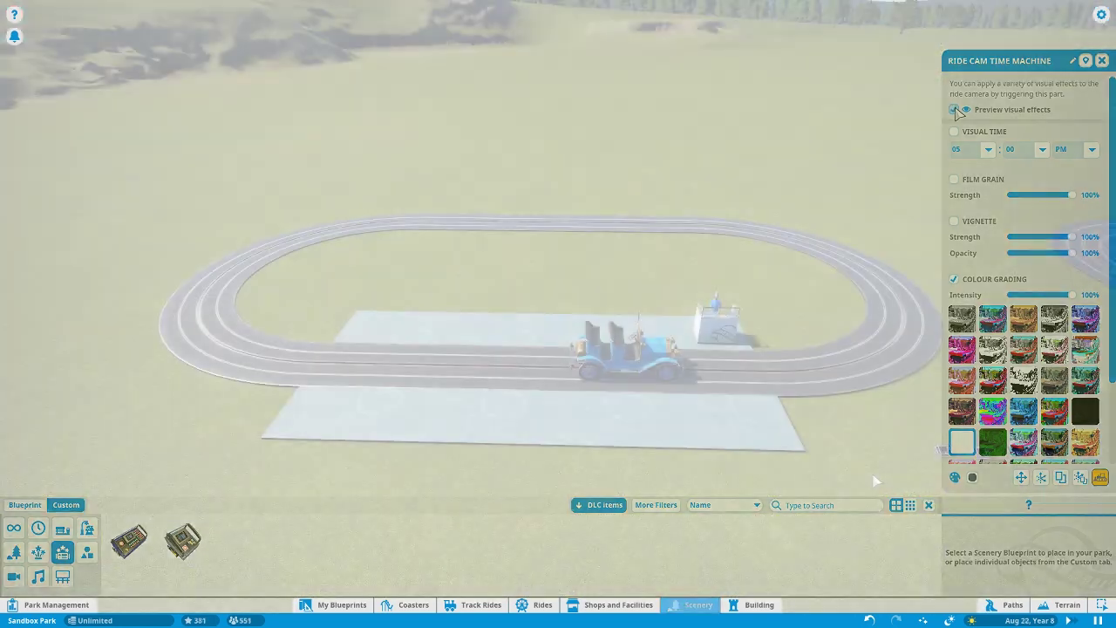
Step: Test-run Luna Autos 1 and ride along in the car's on-ride camera
{"action": "key", "text": "Escape"}
{"action": "left_click", "coordinate": [631, 365]}
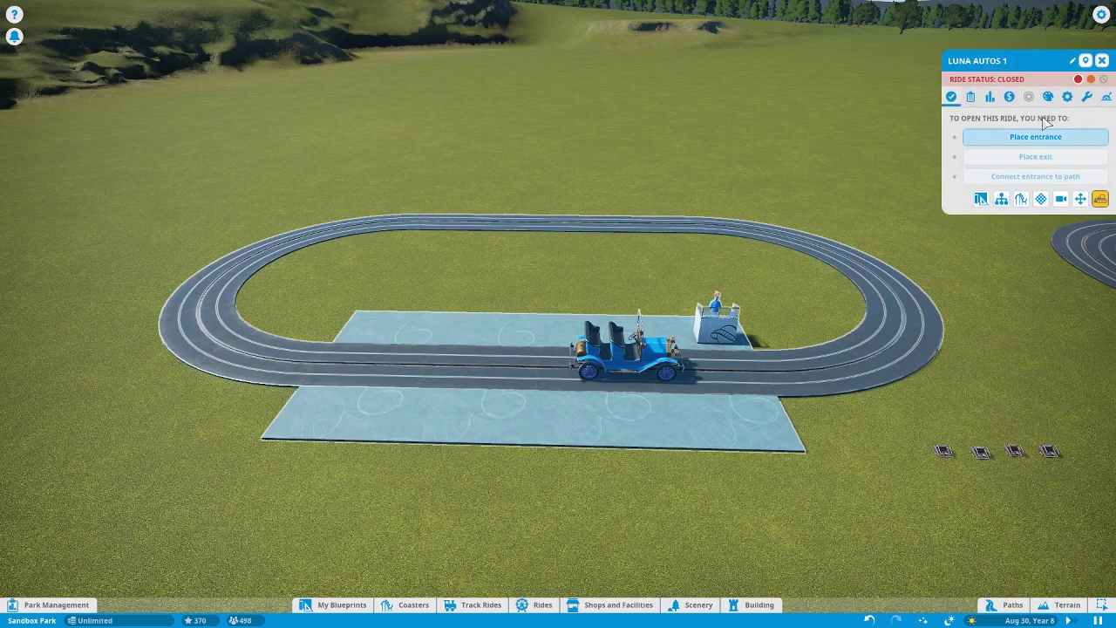
{"action": "left_click", "coordinate": [1091, 79]}
{"action": "left_click", "coordinate": [1061, 375]}
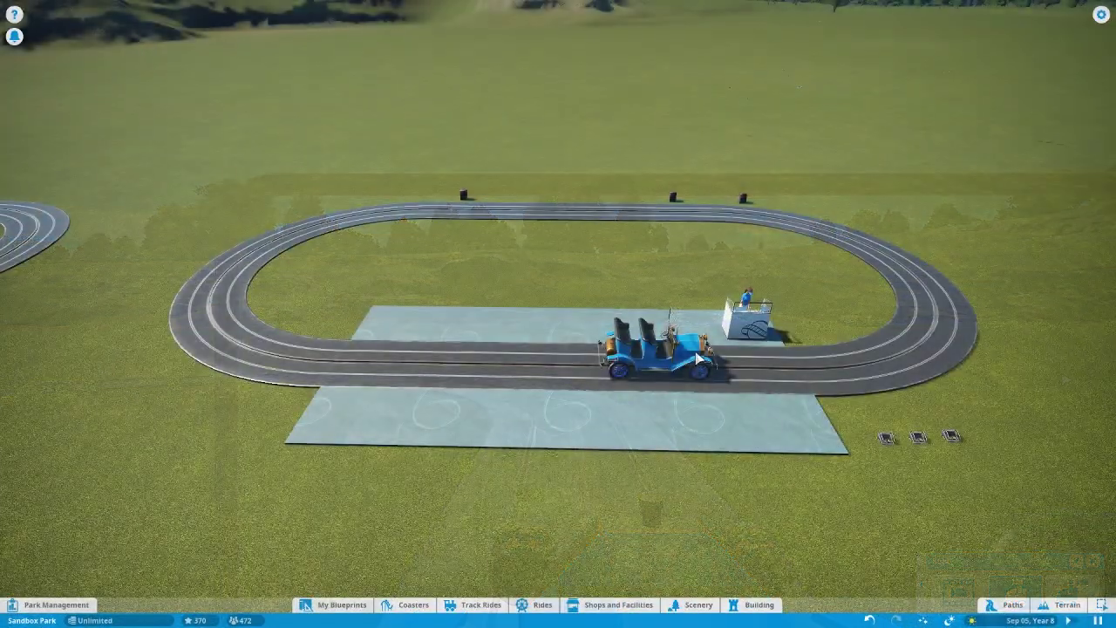
Step: Test-run Luna Autos 2 and watch from its on-ride seat camera
{"action": "left_click", "coordinate": [698, 357]}
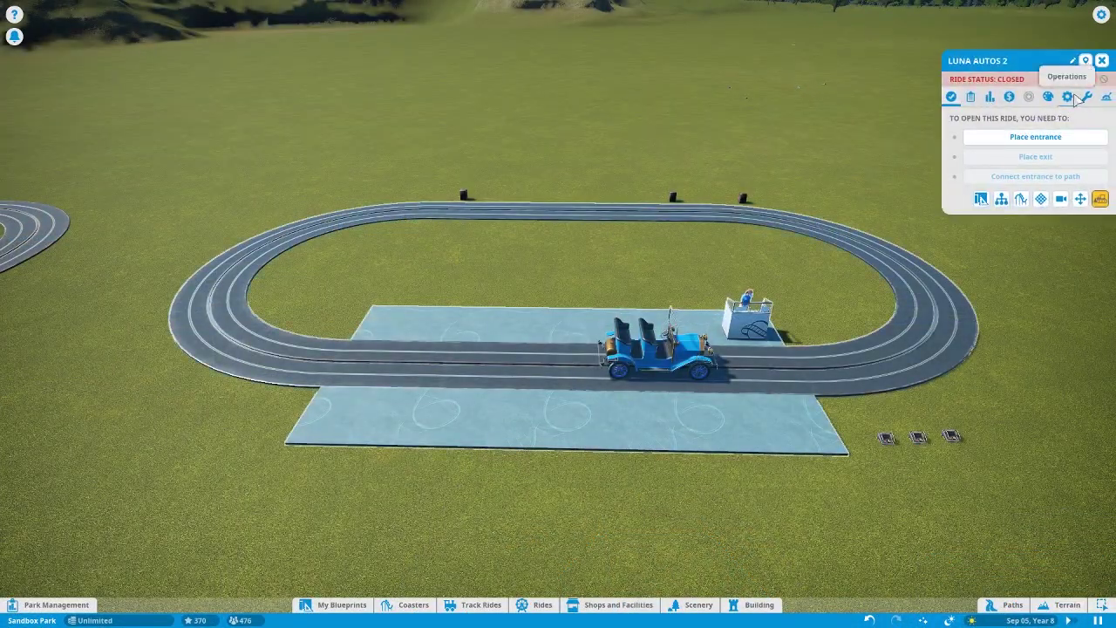
{"action": "left_click", "coordinate": [1091, 78]}
{"action": "left_click", "coordinate": [1060, 373]}
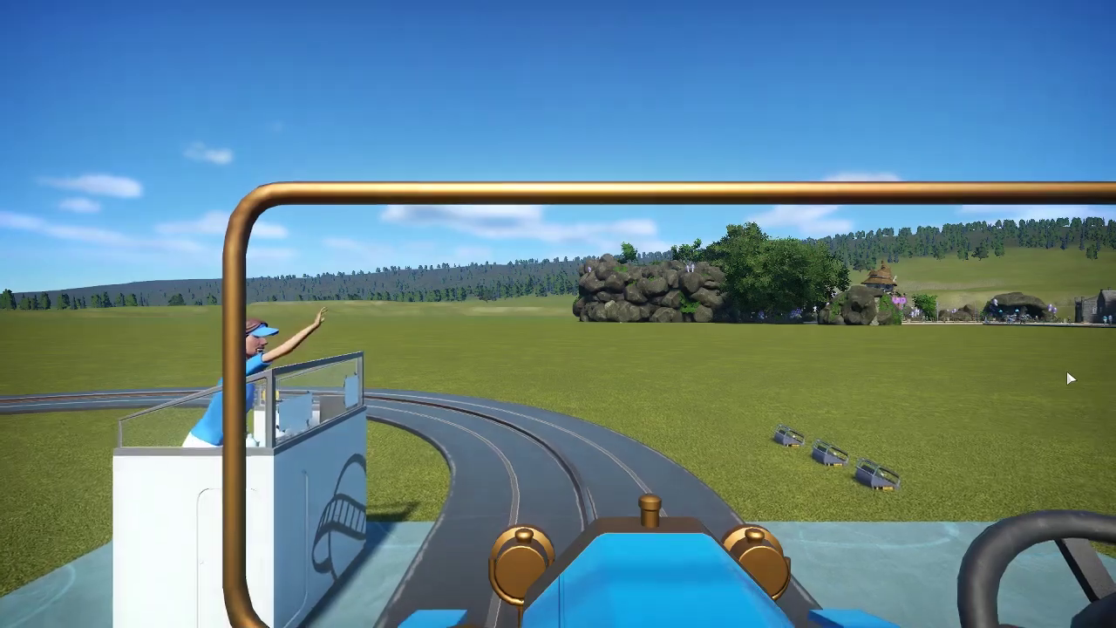